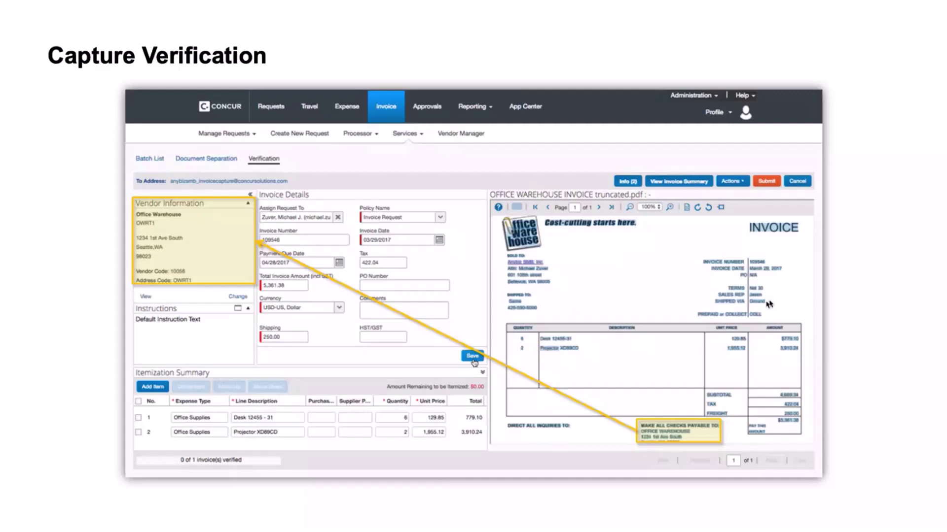
Advance the Capture Verification slides to highlight the invoice details and then the line items
{"action": "left_click", "coordinate": [837, 300]}
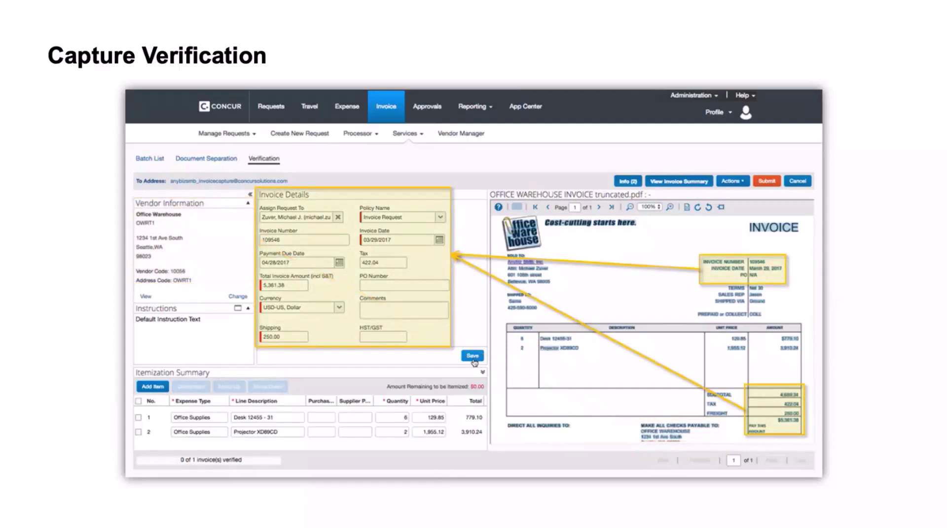
{"action": "key", "text": "Right"}
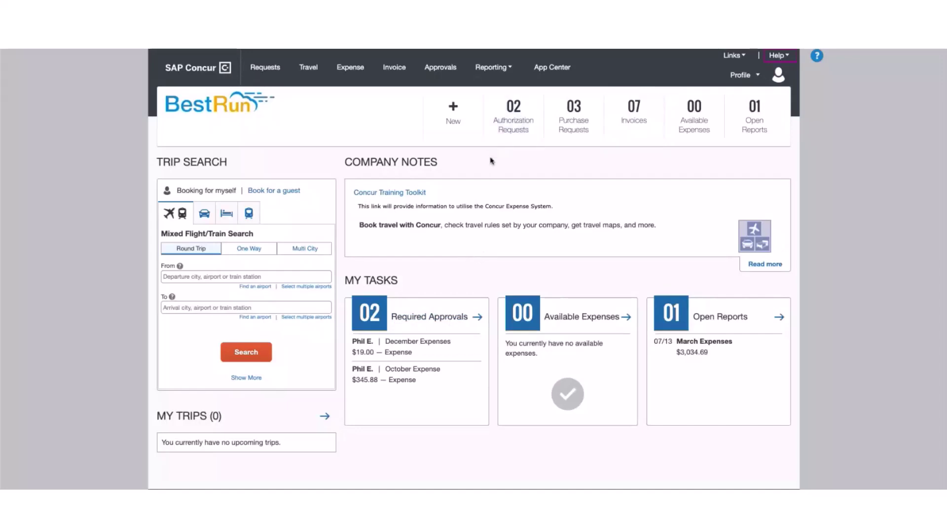
Go to the Invoice area to list the seven unsubmitted invoices in My Invoices
{"action": "left_click", "coordinate": [394, 69]}
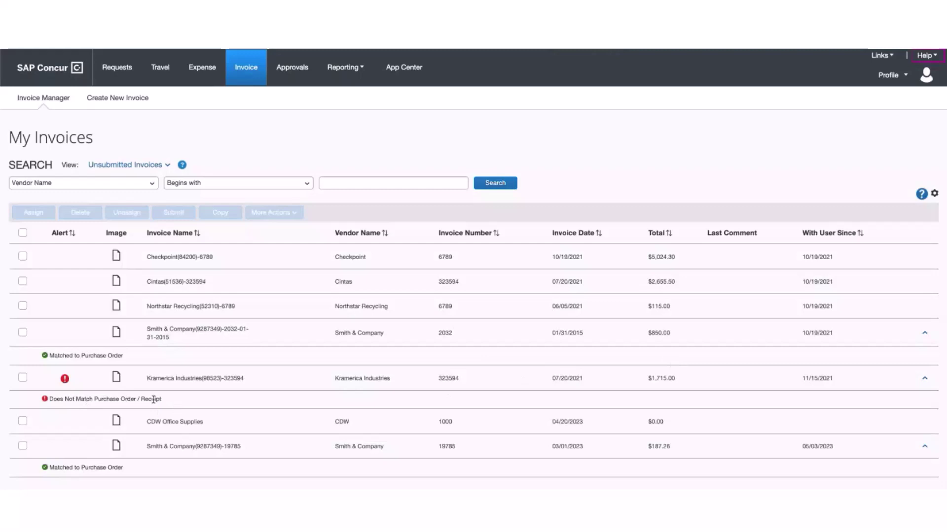
{"action": "left_click", "coordinate": [934, 193]}
{"action": "scroll", "coordinate": [354, 205], "scroll_direction": "down", "scroll_amount": 5}
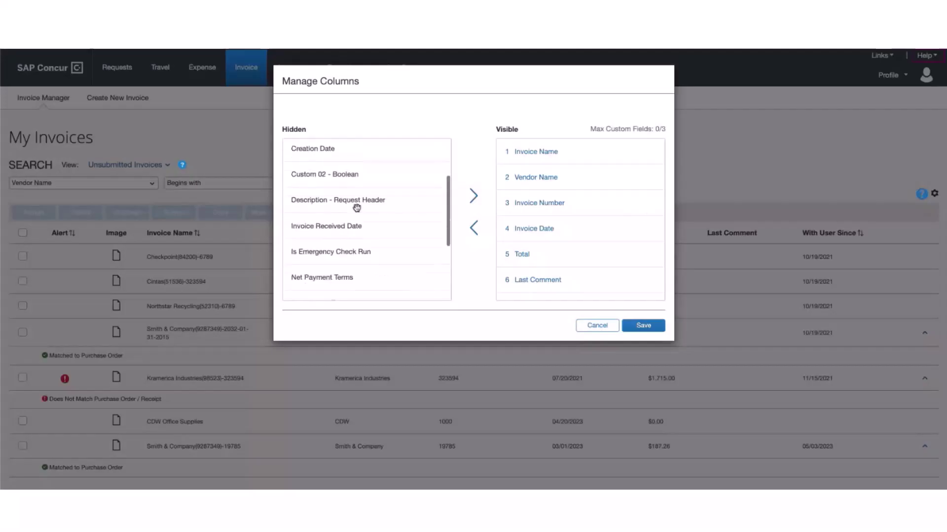
{"action": "scroll", "coordinate": [344, 271], "scroll_direction": "down", "scroll_amount": 2}
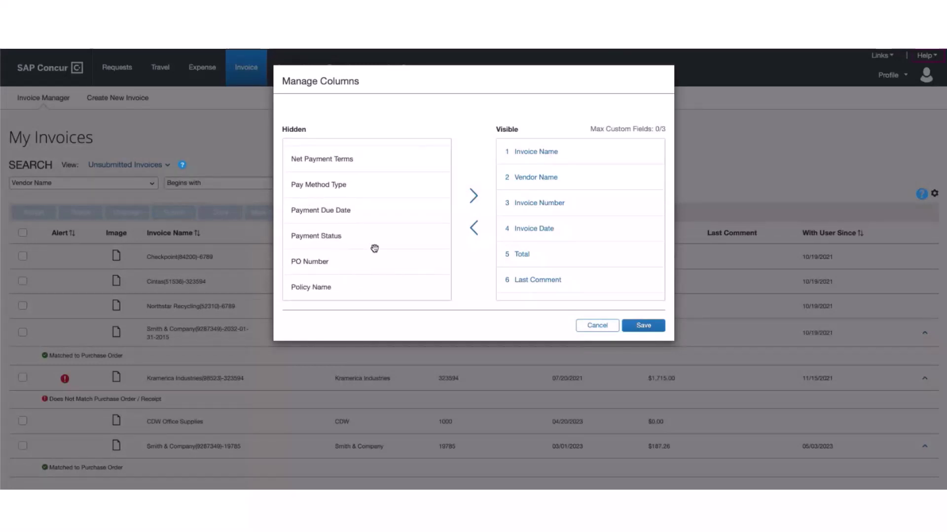
{"action": "left_click", "coordinate": [606, 328]}
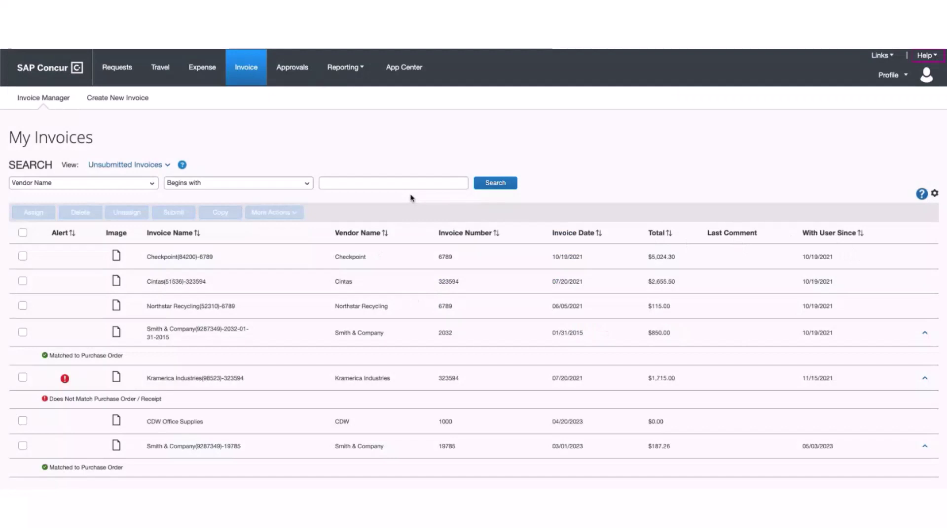
{"action": "left_click", "coordinate": [179, 284]}
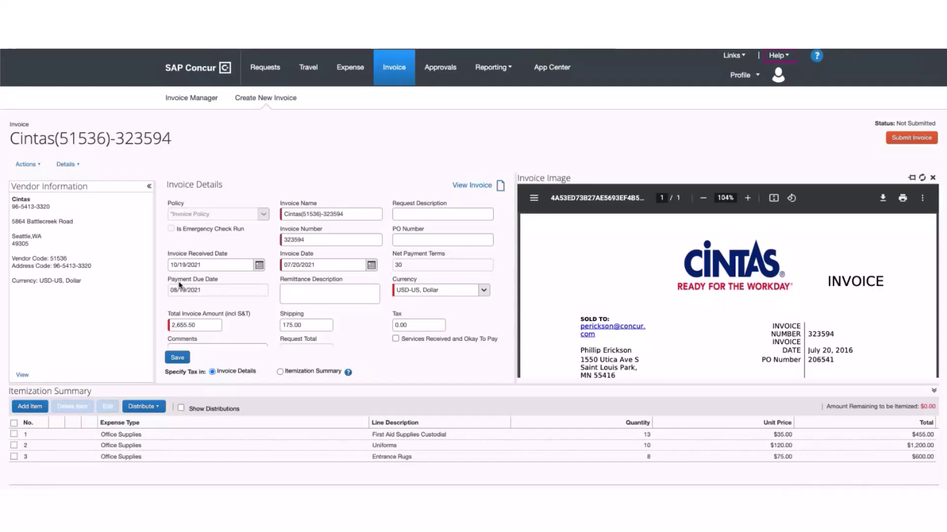
{"action": "scroll", "coordinate": [583, 294], "scroll_direction": "down", "scroll_amount": 5}
{"action": "scroll", "coordinate": [583, 294], "scroll_direction": "up", "scroll_amount": 4}
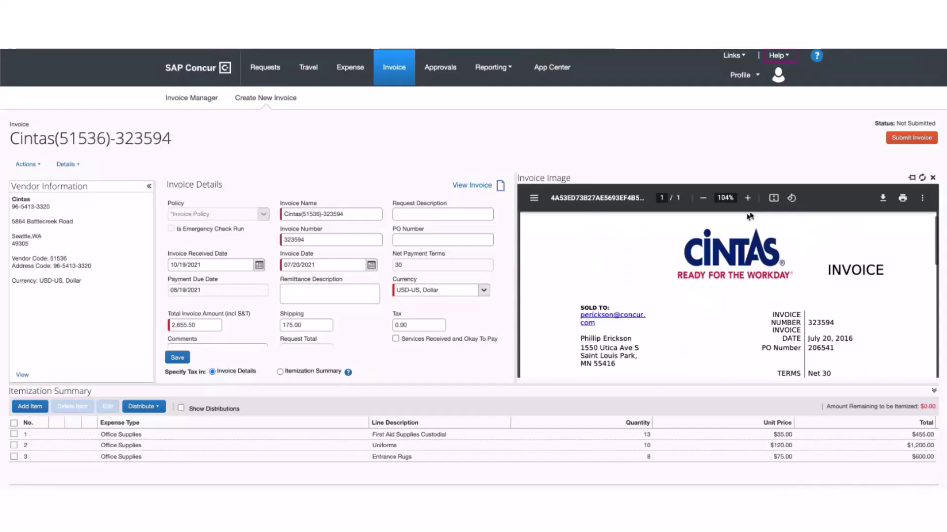
{"action": "left_click", "coordinate": [702, 197]}
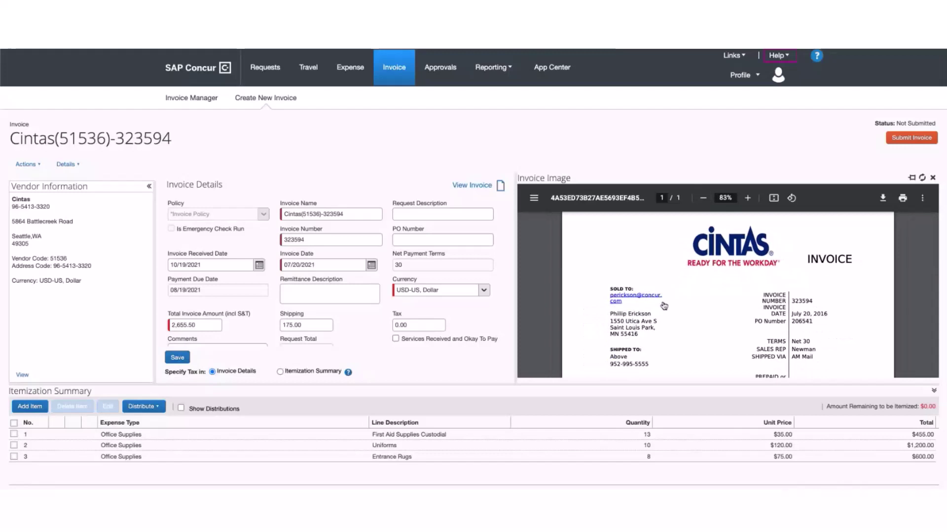
{"action": "left_click", "coordinate": [27, 165]}
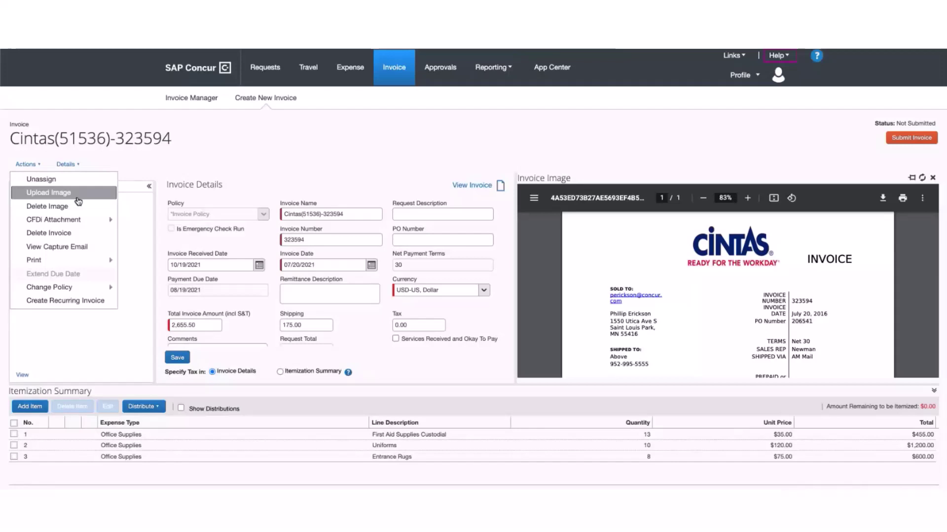
Scroll the Cintas invoice image to review its three Office Supplies line items
{"action": "scroll", "coordinate": [678, 326], "scroll_direction": "down", "scroll_amount": 10}
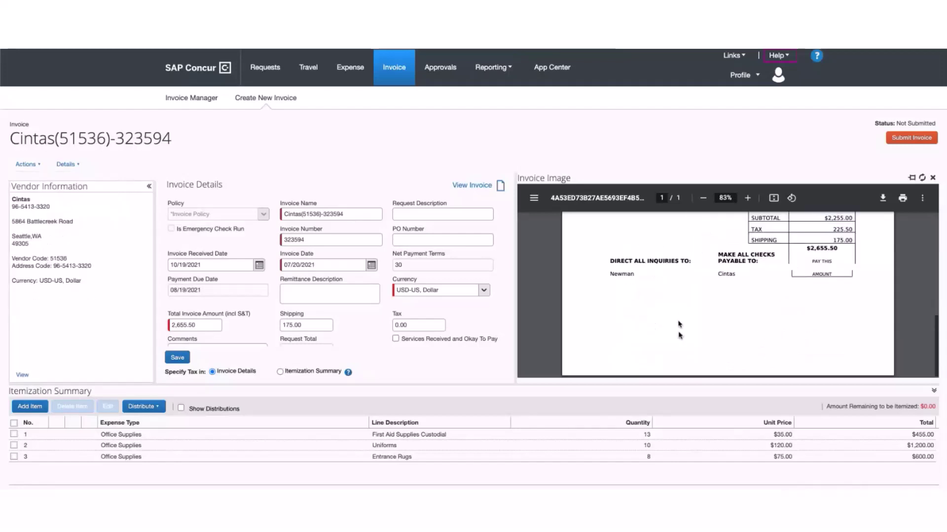
{"action": "scroll", "coordinate": [679, 338], "scroll_direction": "up", "scroll_amount": 10}
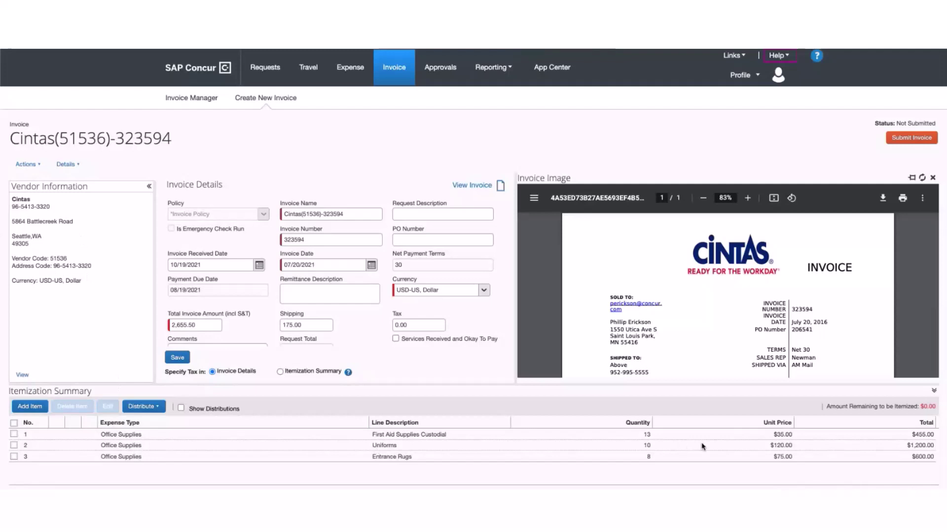
{"action": "scroll", "coordinate": [715, 315], "scroll_direction": "down", "scroll_amount": 3}
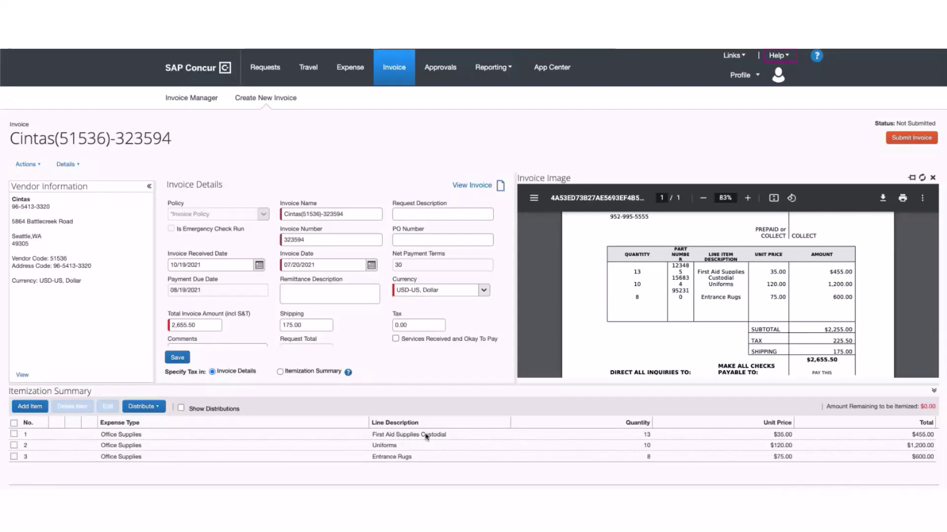
Select all three Cintas itemization lines and start distributing them, splitting into 25% rows
{"action": "left_click", "coordinate": [14, 423]}
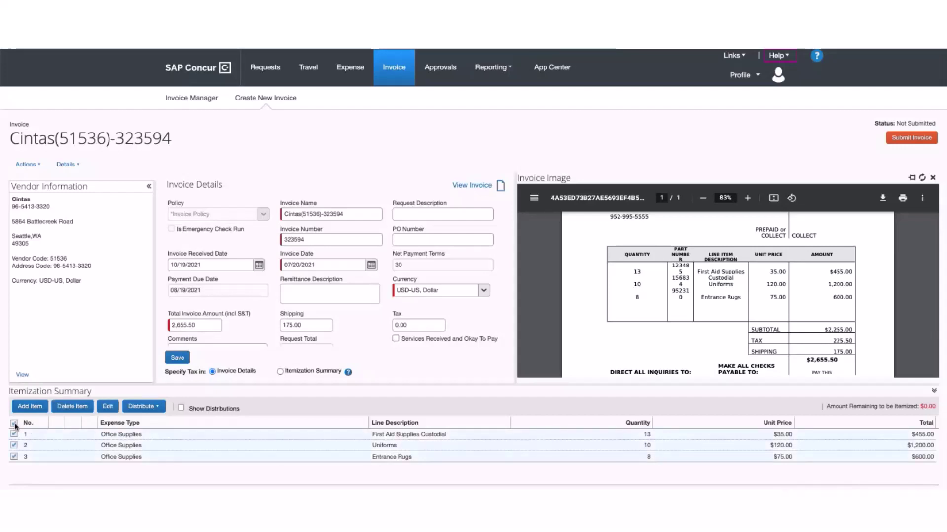
{"action": "left_click", "coordinate": [143, 406]}
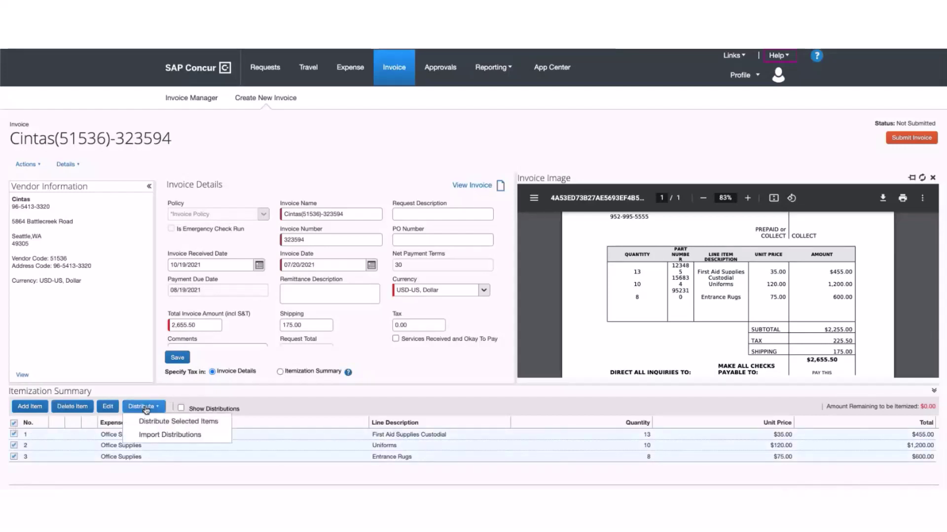
{"action": "left_click", "coordinate": [191, 423]}
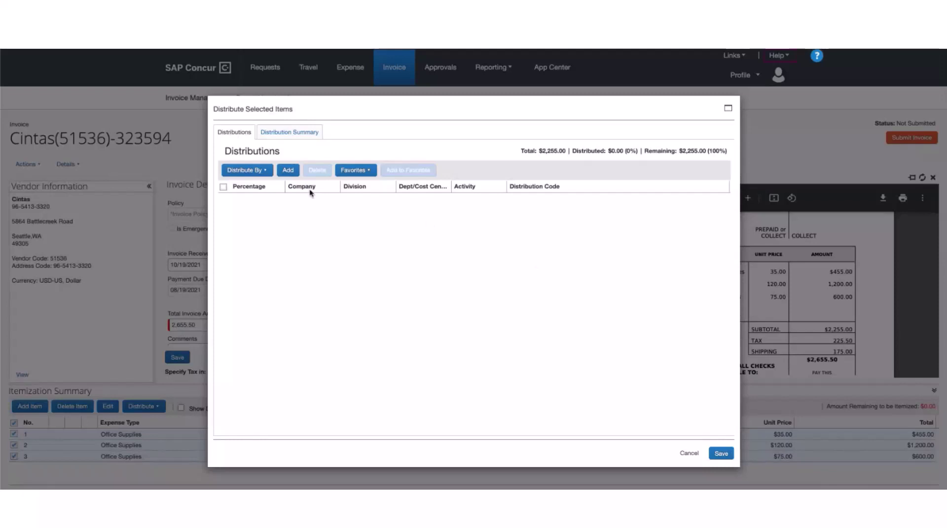
{"action": "double_click", "coordinate": [289, 173]}
{"action": "double_click", "coordinate": [290, 172]}
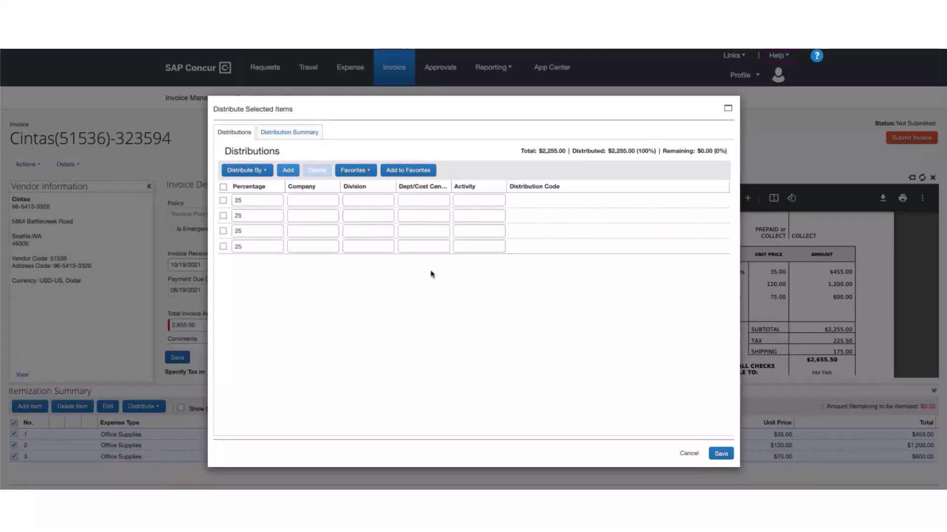
Set the first distribution row's company to Financial Services - TP
{"action": "left_click", "coordinate": [313, 199]}
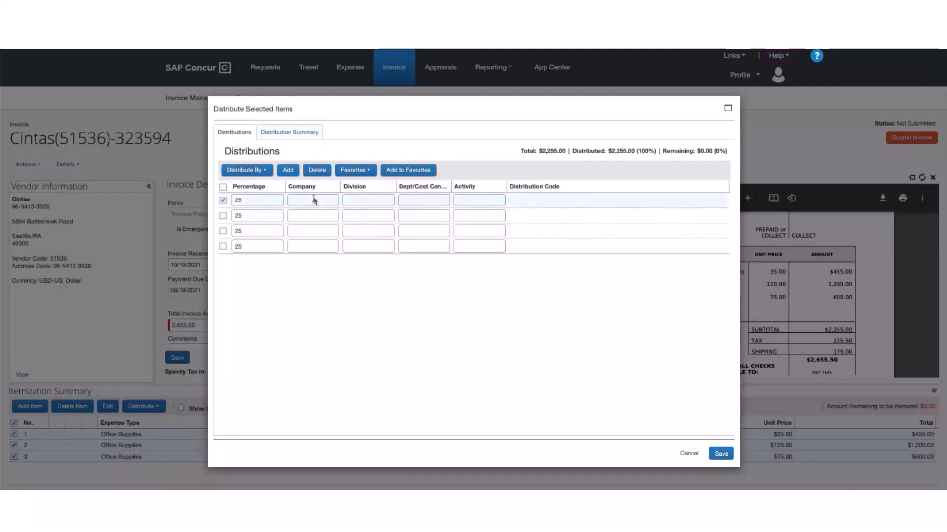
{"action": "scroll", "coordinate": [360, 321], "scroll_direction": "down", "scroll_amount": 5}
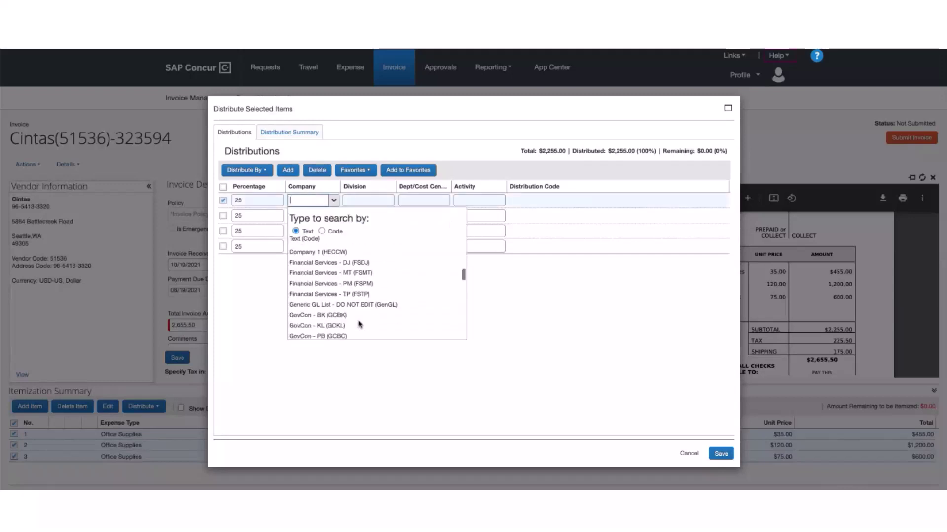
{"action": "left_click", "coordinate": [367, 294]}
{"action": "left_click", "coordinate": [363, 200]}
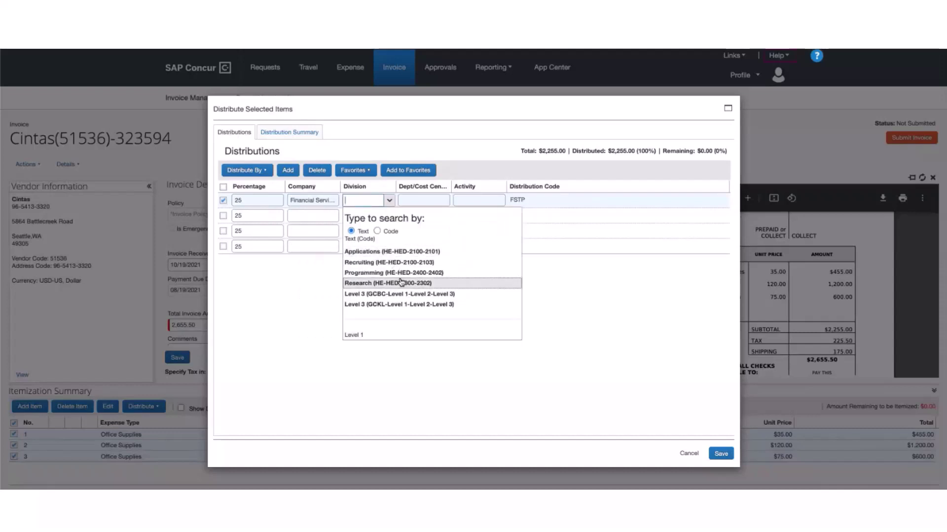
{"action": "left_click", "coordinate": [587, 303]}
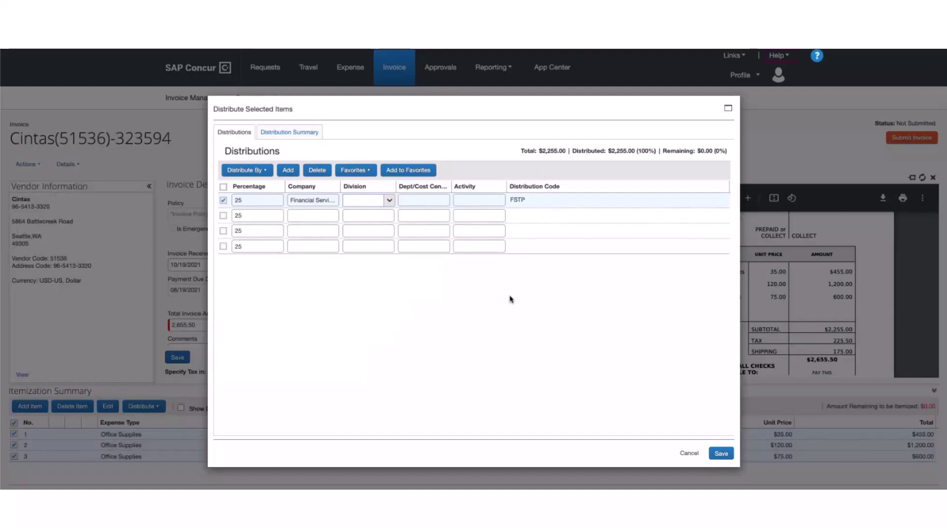
Apply the Marketing Project favorite for an even 33.33% three-way split and save
{"action": "left_click", "coordinate": [367, 172]}
{"action": "left_click", "coordinate": [376, 214]}
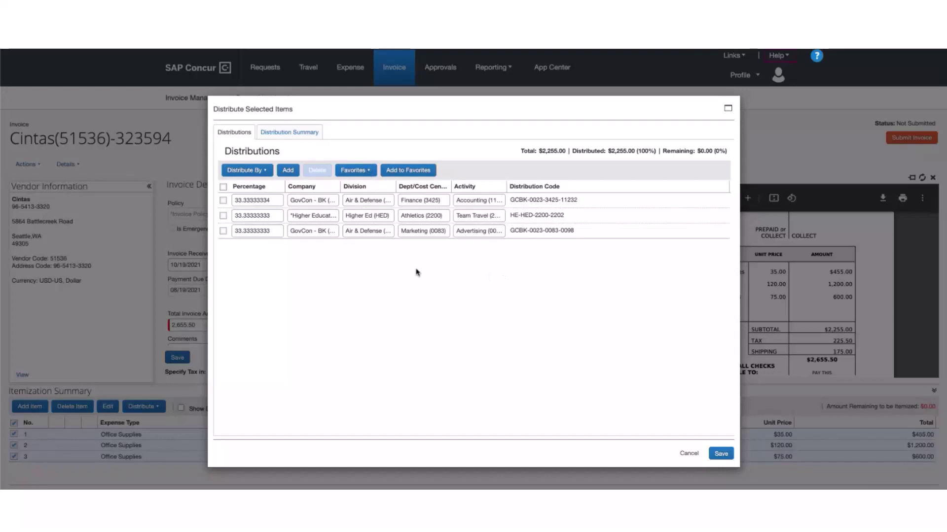
{"action": "left_click", "coordinate": [720, 453]}
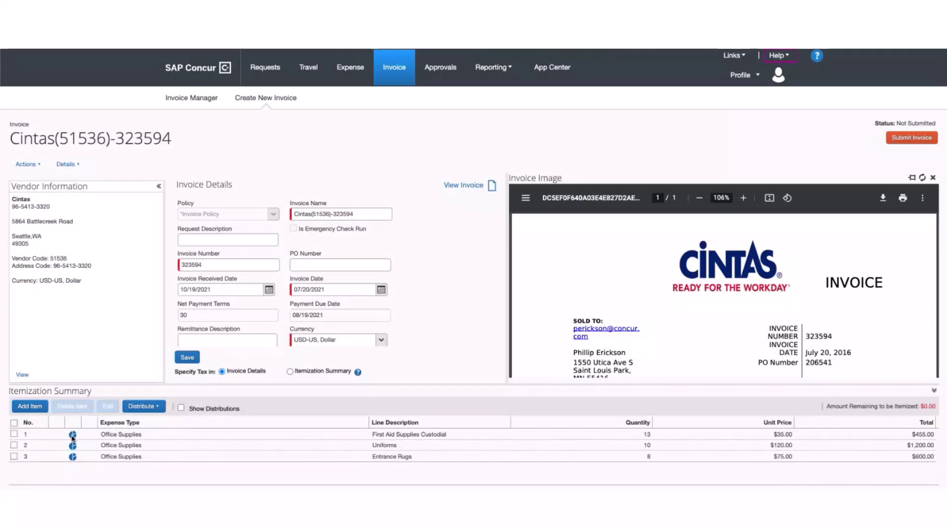
Review the Cintas invoice's Fully Distributed status icons across its lines
{"action": "mouse_move", "coordinate": [73, 437]}
{"action": "scroll", "coordinate": [433, 313], "scroll_direction": "down", "scroll_amount": 3}
{"action": "scroll", "coordinate": [432, 313], "scroll_direction": "up", "scroll_amount": 2}
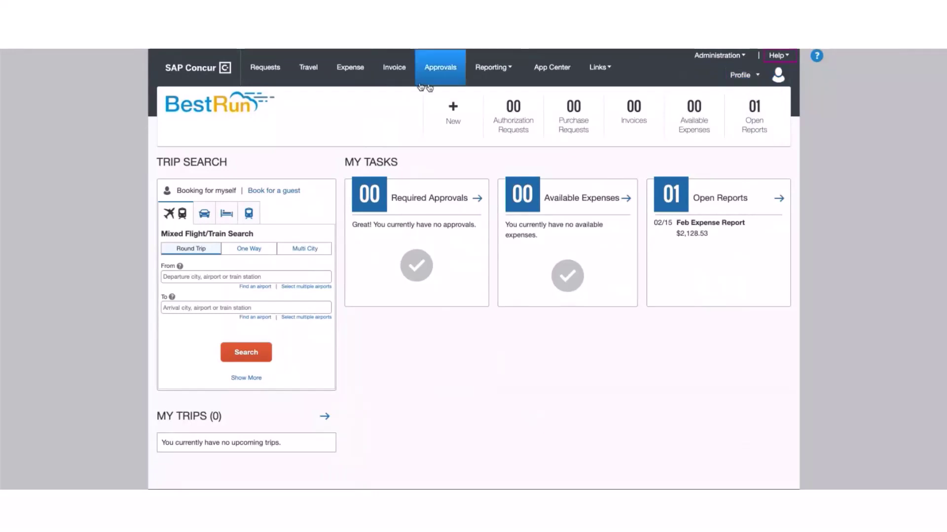
Open Invoice Manager showing 24 unverified, 3 unassigned, 179 unsubmitted and 73 unapproved invoices
{"action": "left_click", "coordinate": [393, 74]}
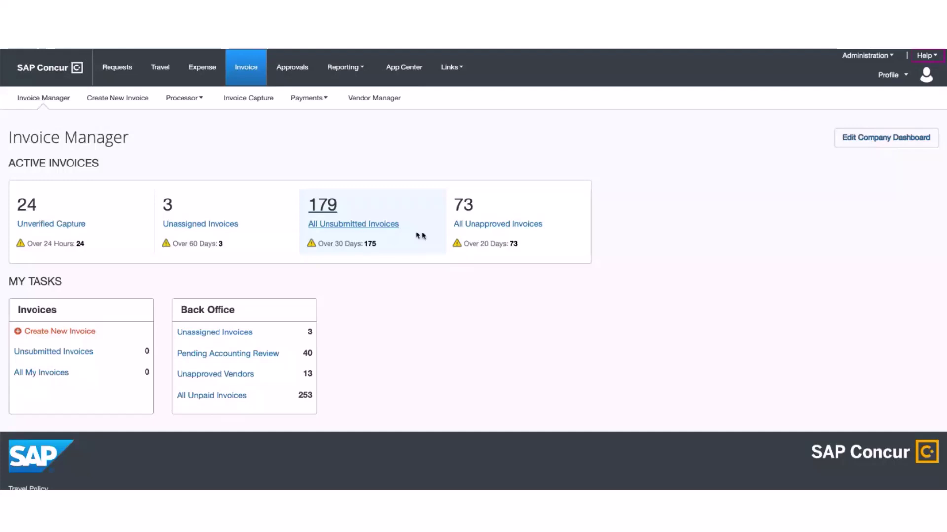
Open the 73 All Unapproved Invoices list, then view Preferences and cancel without changes
{"action": "left_click", "coordinate": [488, 228]}
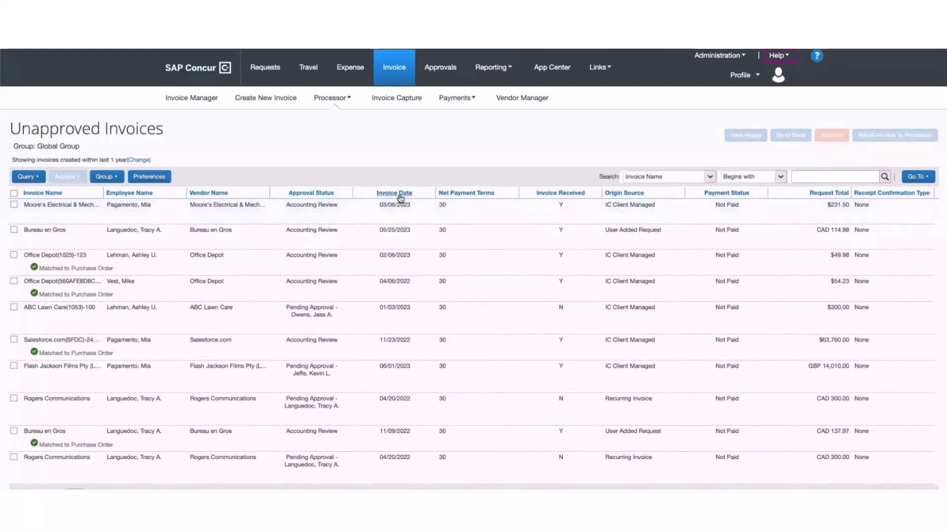
{"action": "left_click", "coordinate": [147, 176]}
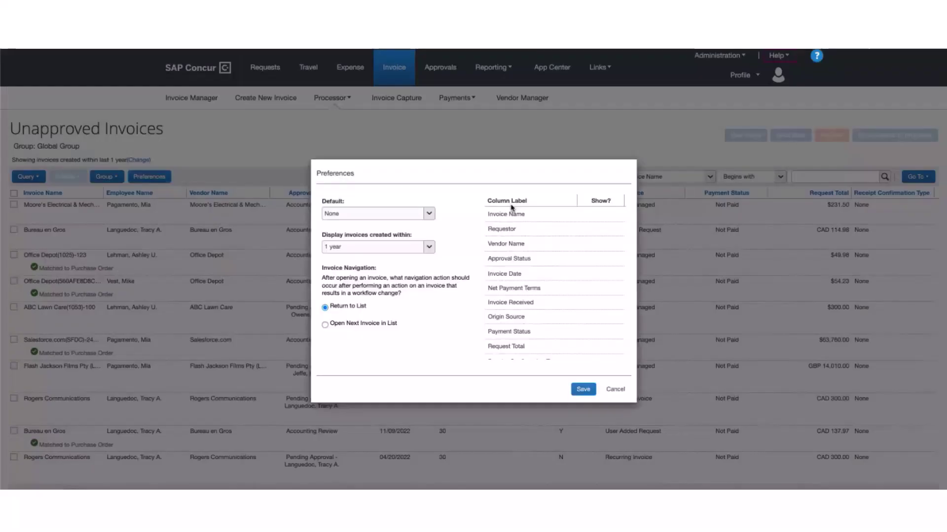
{"action": "scroll", "coordinate": [537, 249], "scroll_direction": "down", "scroll_amount": 5}
{"action": "scroll", "coordinate": [538, 249], "scroll_direction": "up", "scroll_amount": 1}
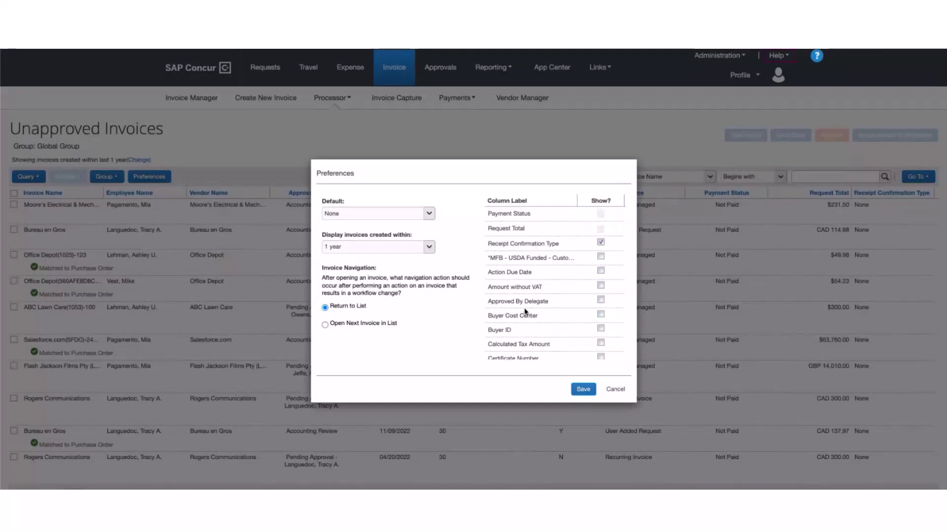
{"action": "left_click", "coordinate": [615, 389]}
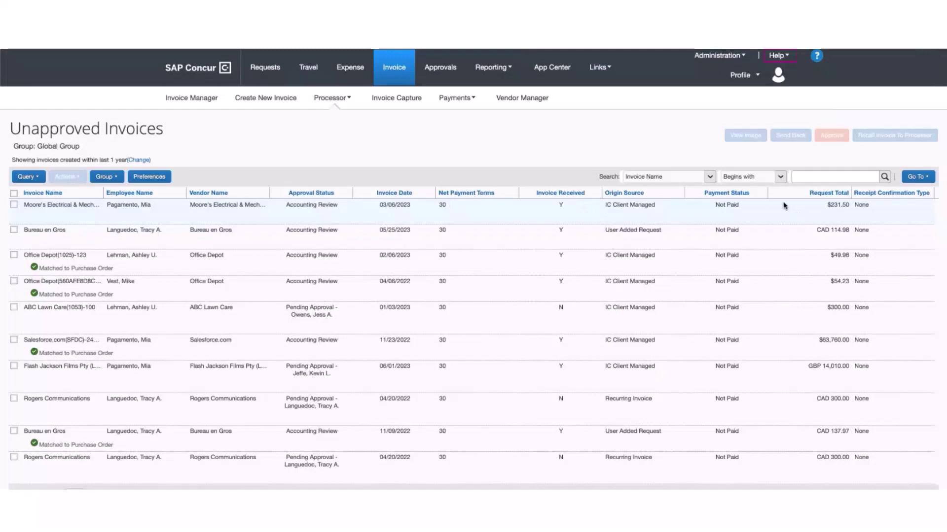
Sort unapproved invoices by Approval Status descending, then check the Search field options unchanged
{"action": "left_click", "coordinate": [304, 195]}
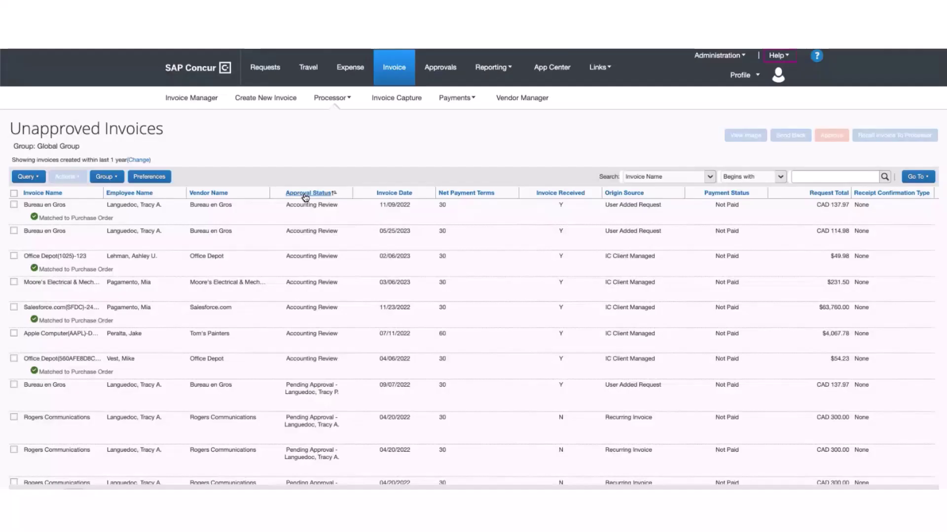
{"action": "left_click", "coordinate": [308, 195]}
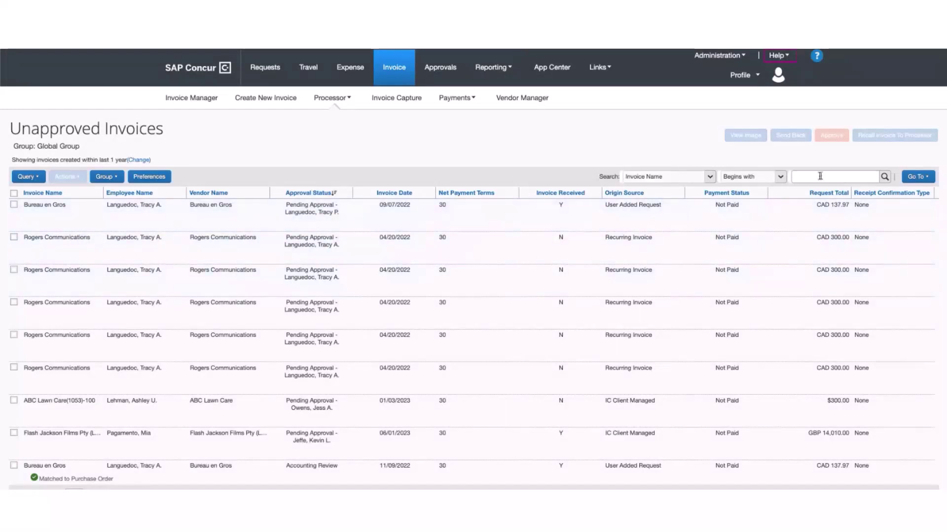
{"action": "left_click", "coordinate": [710, 178]}
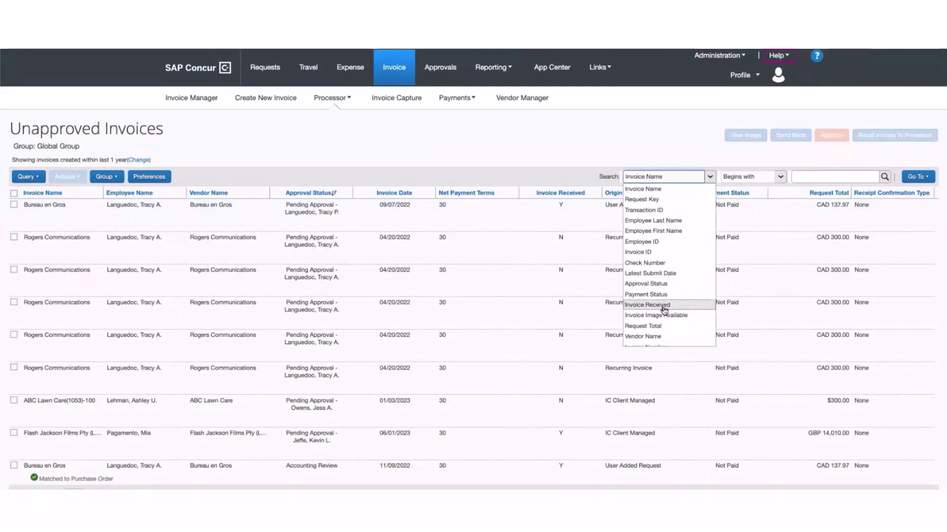
{"action": "left_click", "coordinate": [564, 135]}
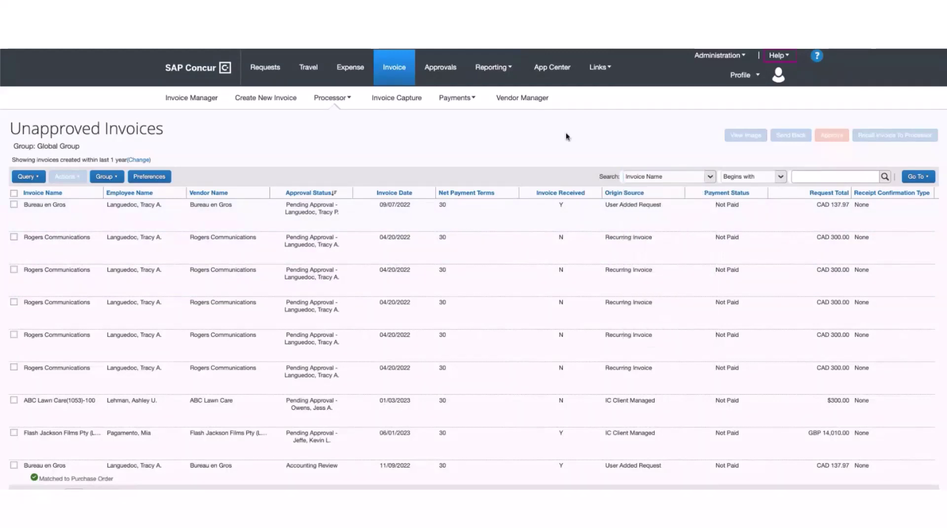